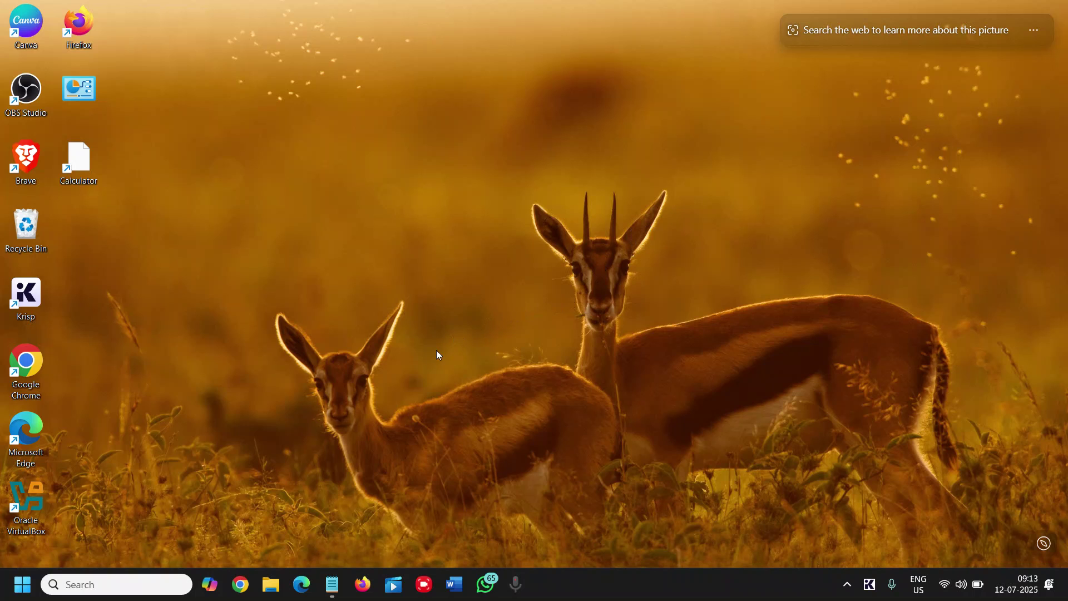
# Launch Chrome, go to canva.com, and switch to the Canva AI assistant
pyautogui.click(240, 584)
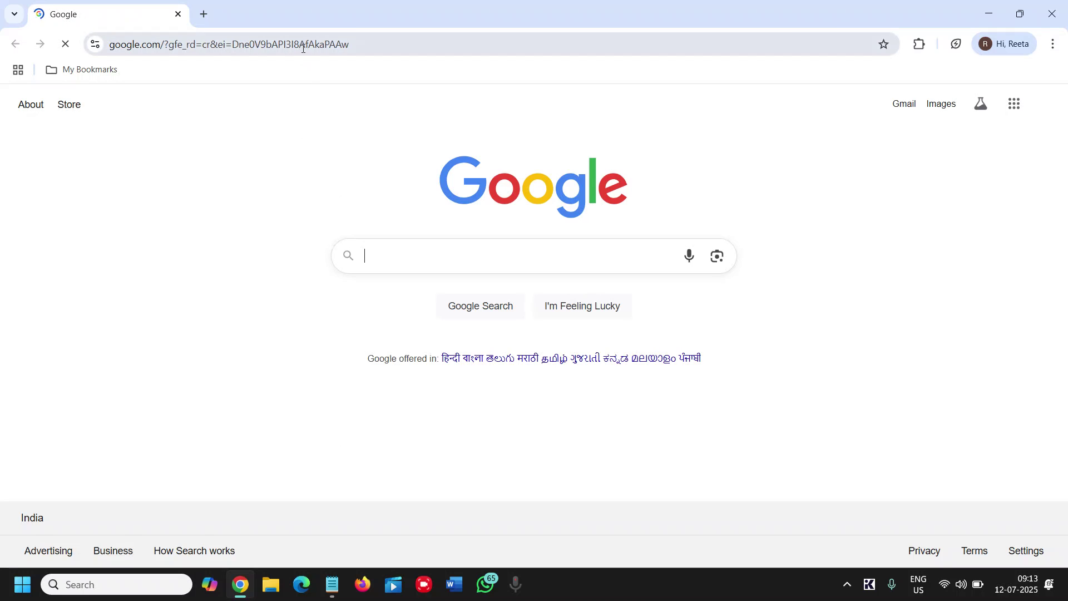
pyautogui.click(299, 44)
pyautogui.write('canva.com')
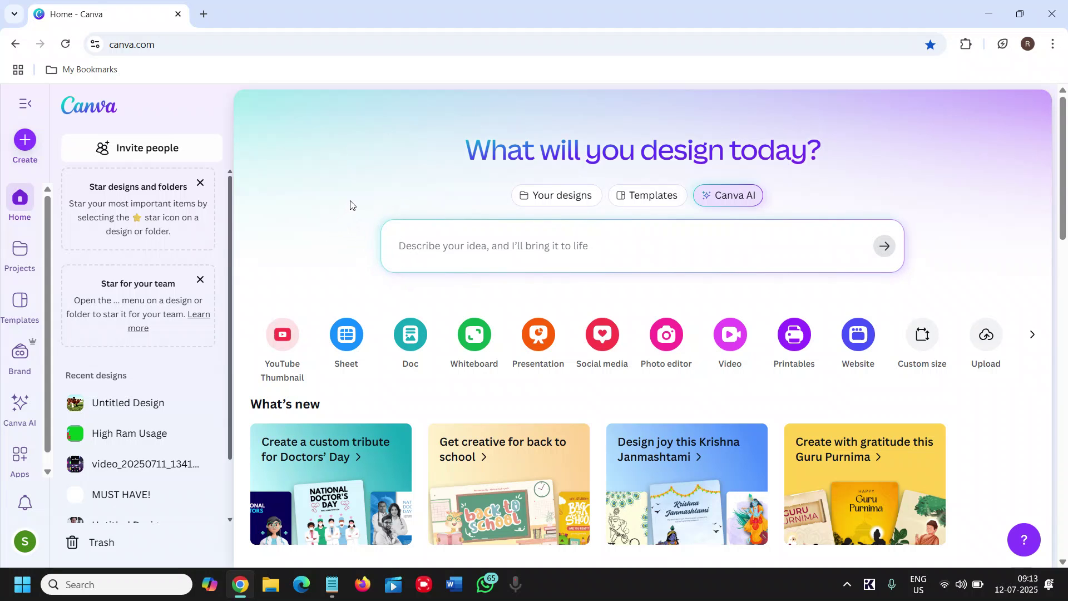
pyautogui.click(739, 197)
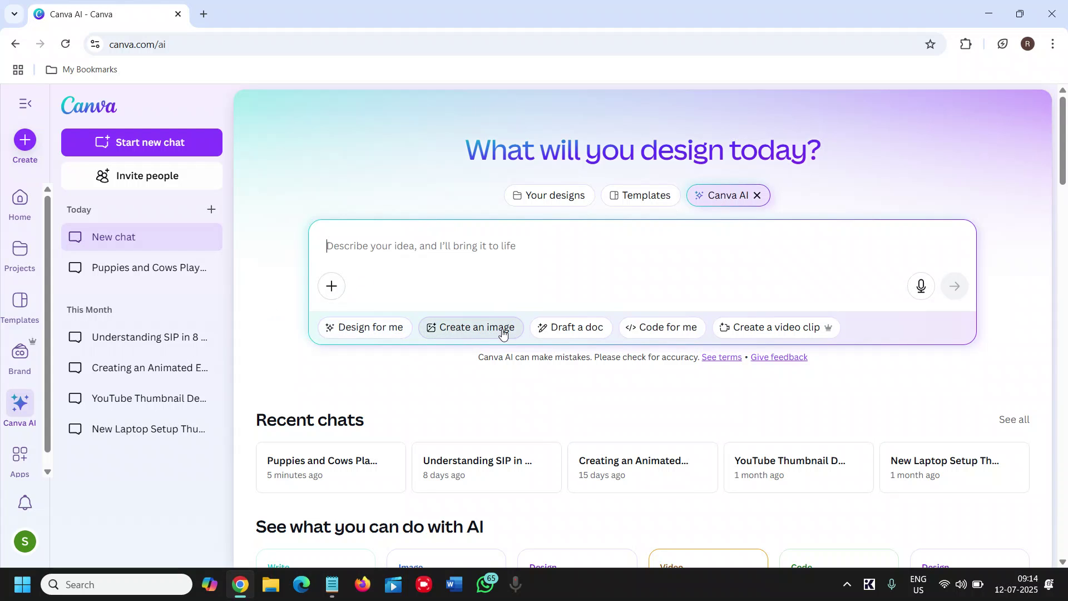
# Click into the Canva AI prompt box to start describing an idea
pyautogui.click(469, 245)
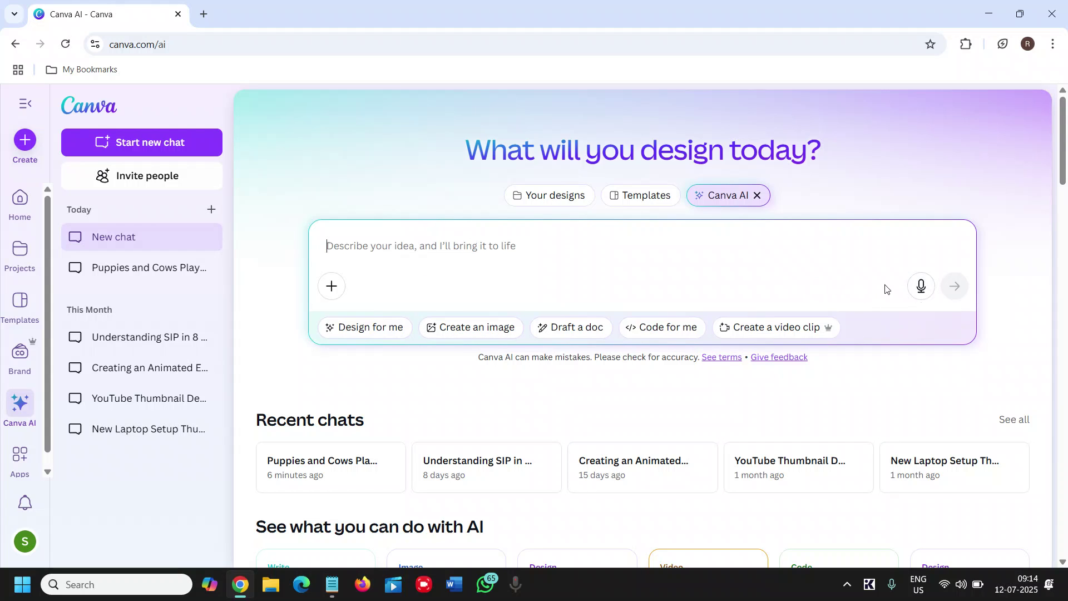
# Allow microphone access and dictate 'Generate an image of a cute puppy playing with cows.'
pyautogui.click(922, 286)
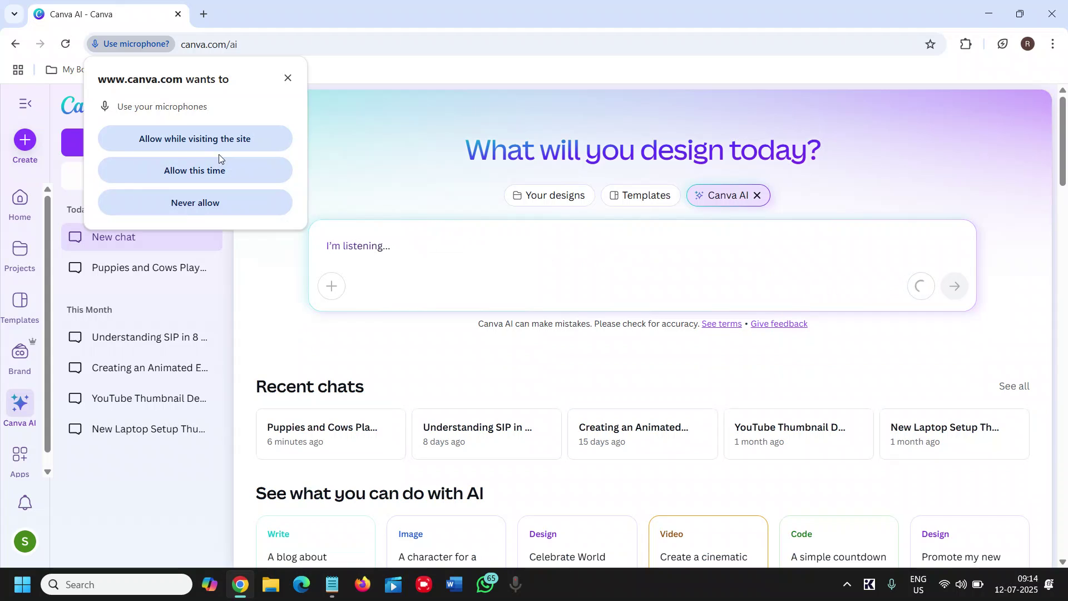
pyautogui.click(210, 142)
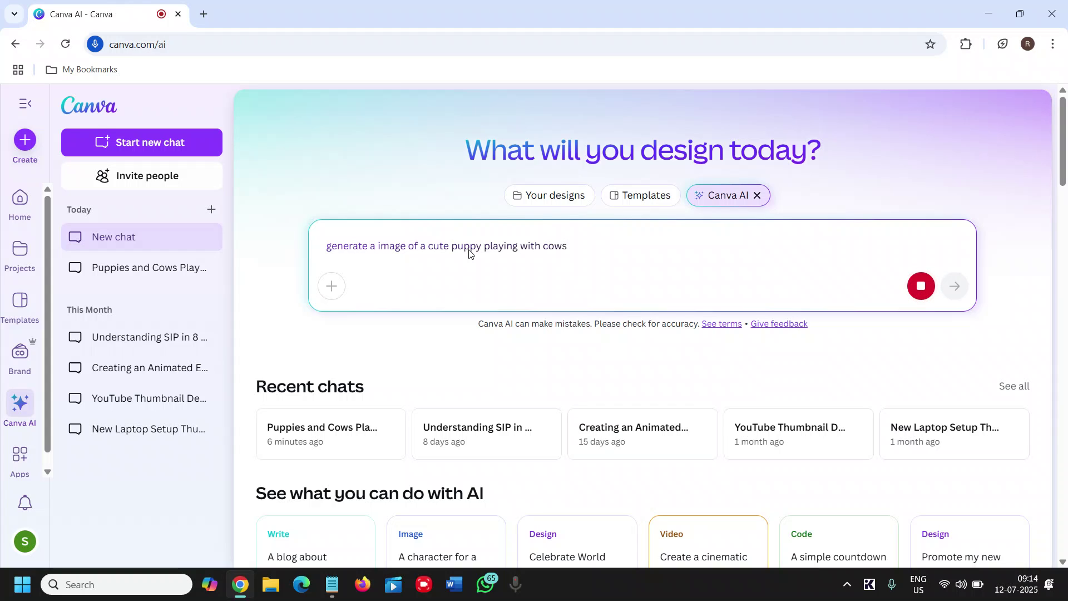
pyautogui.click(921, 286)
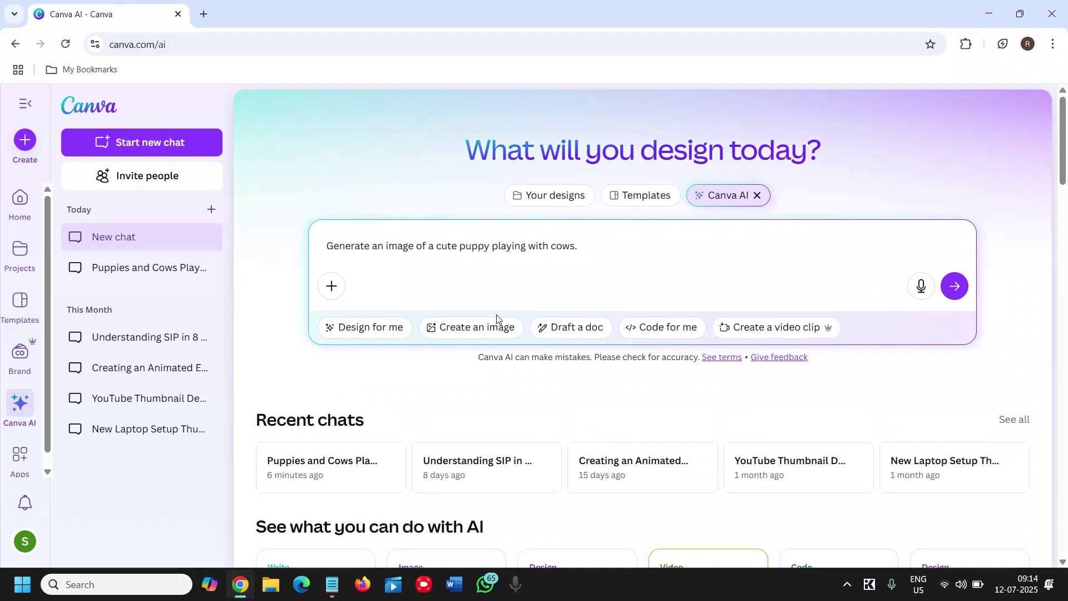
# Make the puppy prompt create an image, leave style unchanged, and choose a 16:9 aspect ratio
pyautogui.click(465, 328)
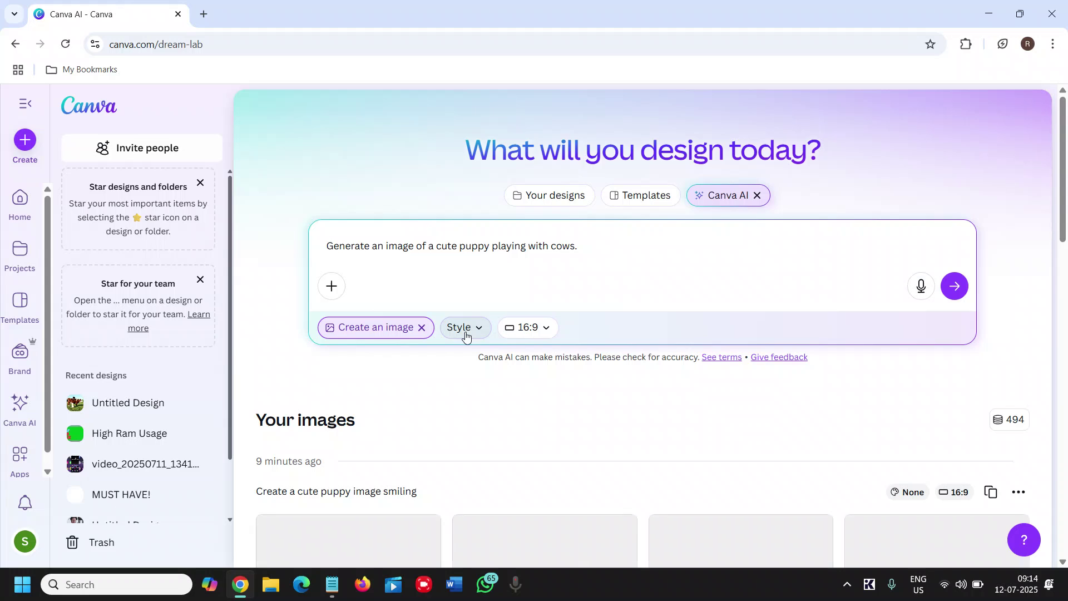
pyautogui.click(484, 331)
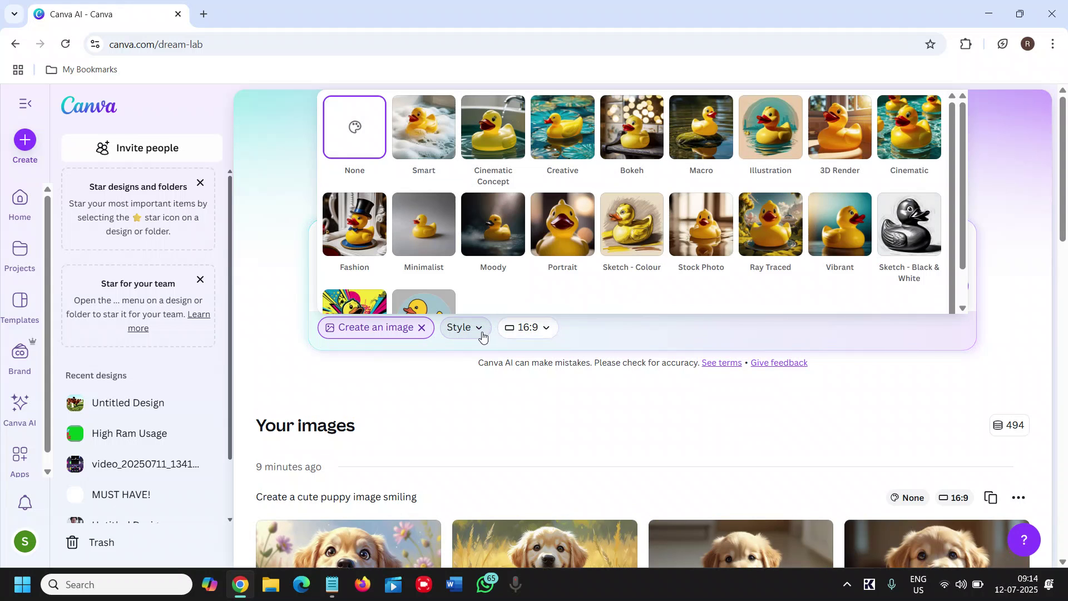
pyautogui.click(475, 329)
pyautogui.click(533, 338)
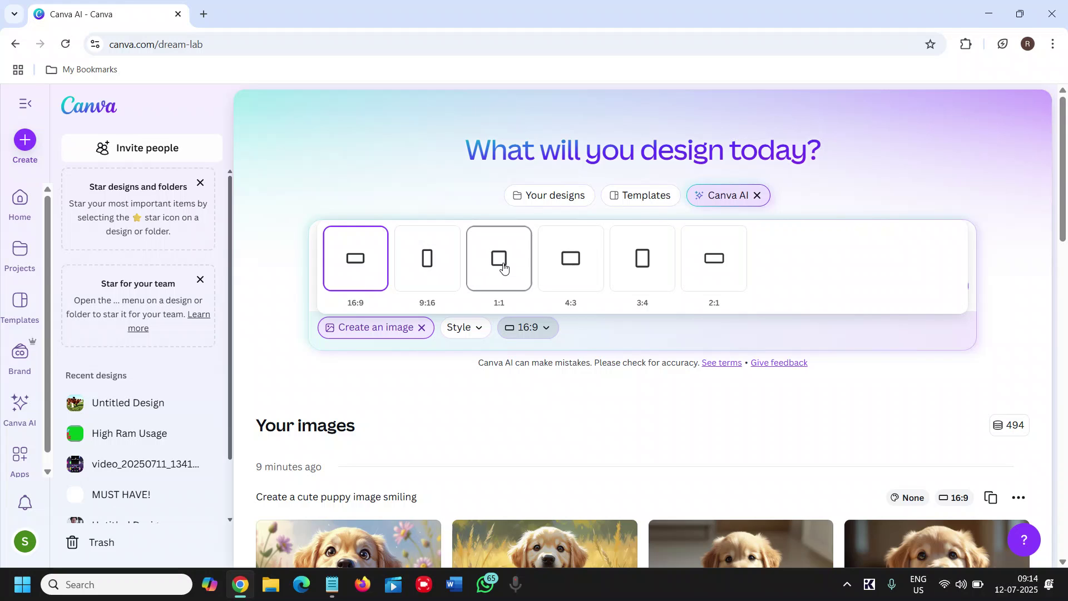
pyautogui.click(355, 266)
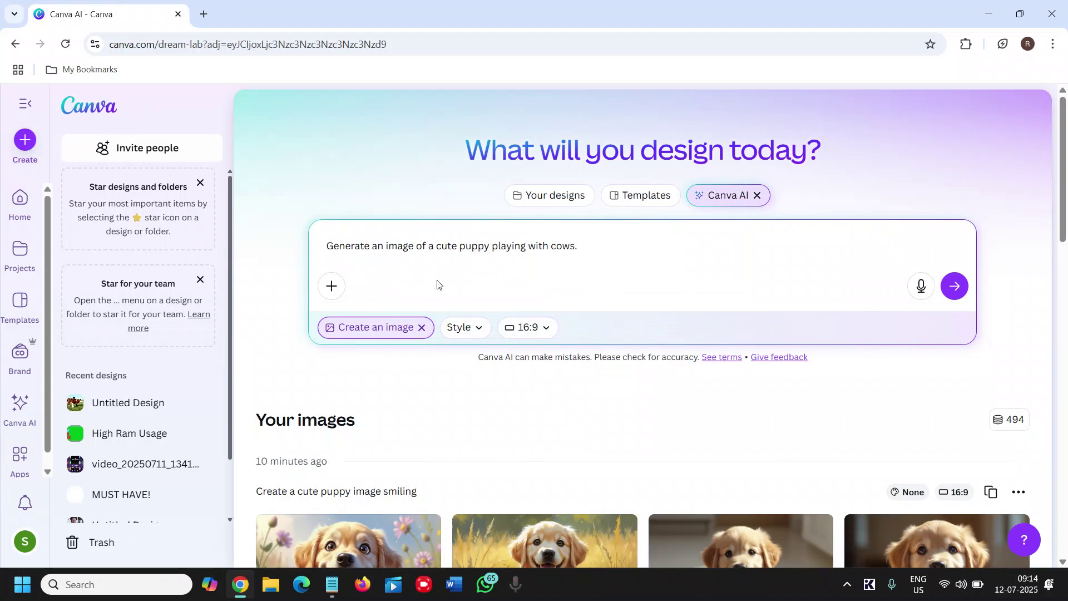
# Submit the prompt and scroll to the four generated puppy-and-cows images
pyautogui.click(953, 289)
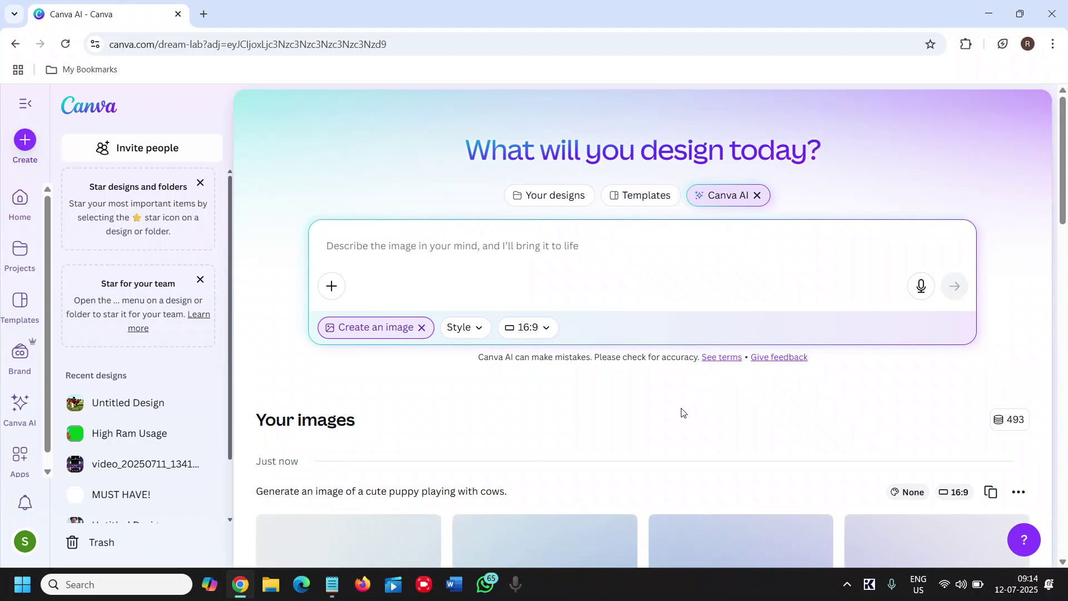
pyautogui.scroll(-2, 680, 409)
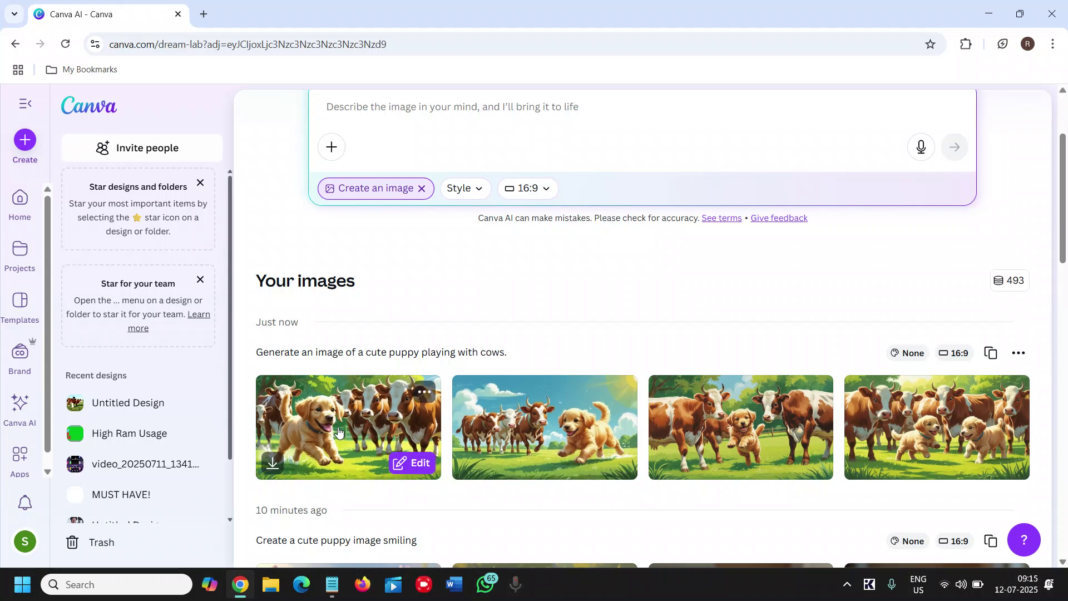
# Open the second puppy-and-cows image as a new design and view the Text panel
pyautogui.click(523, 417)
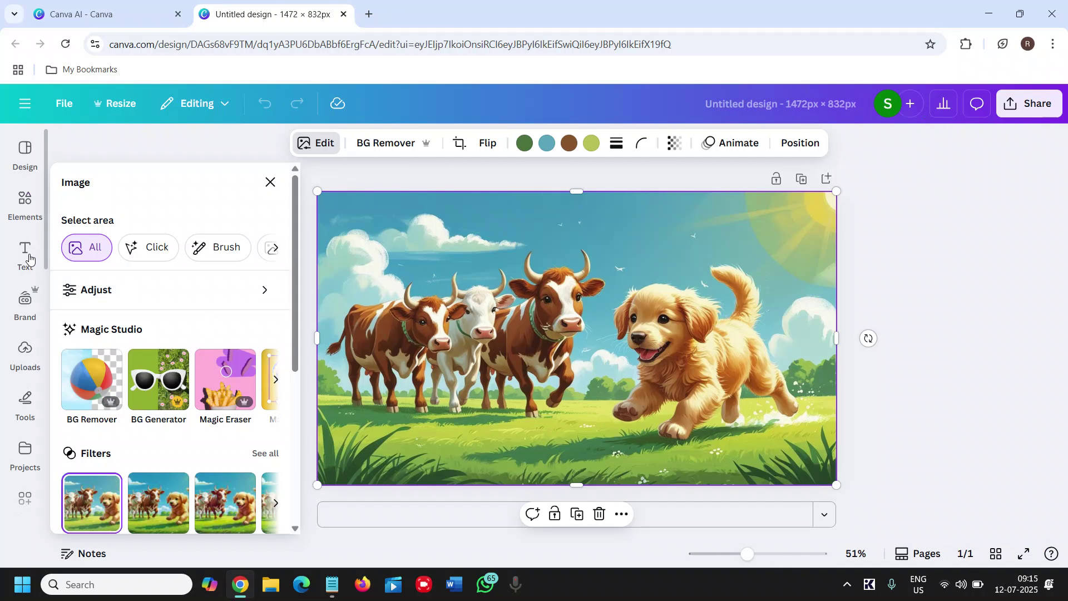
pyautogui.click(24, 255)
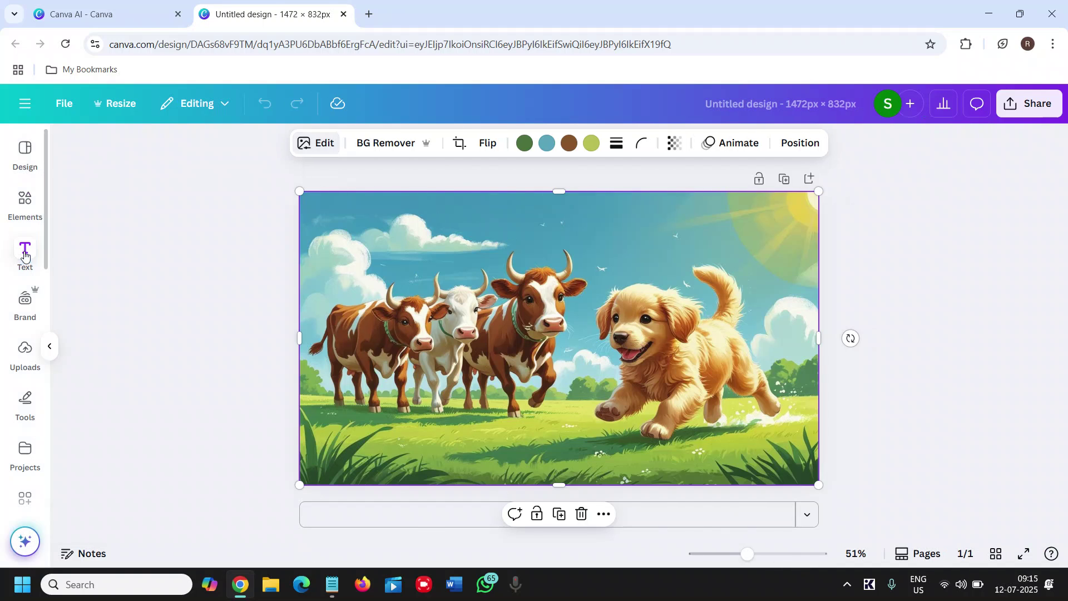
pyautogui.scroll(-2, 143, 382)
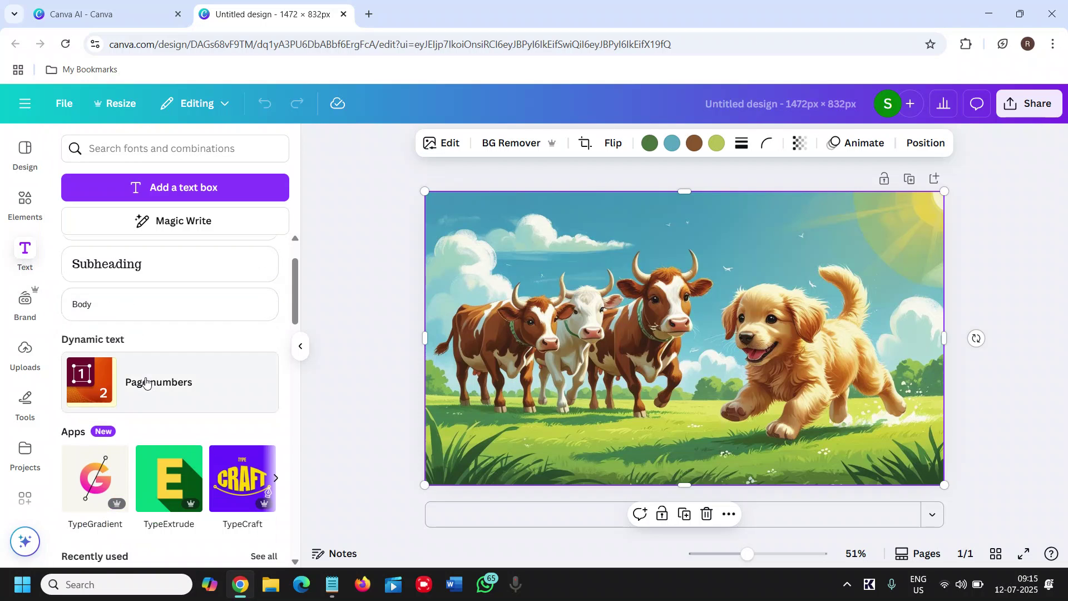
# Browse the Elements panel beside the puppy-and-cows design
pyautogui.click(19, 219)
pyautogui.scroll(-7, 209, 384)
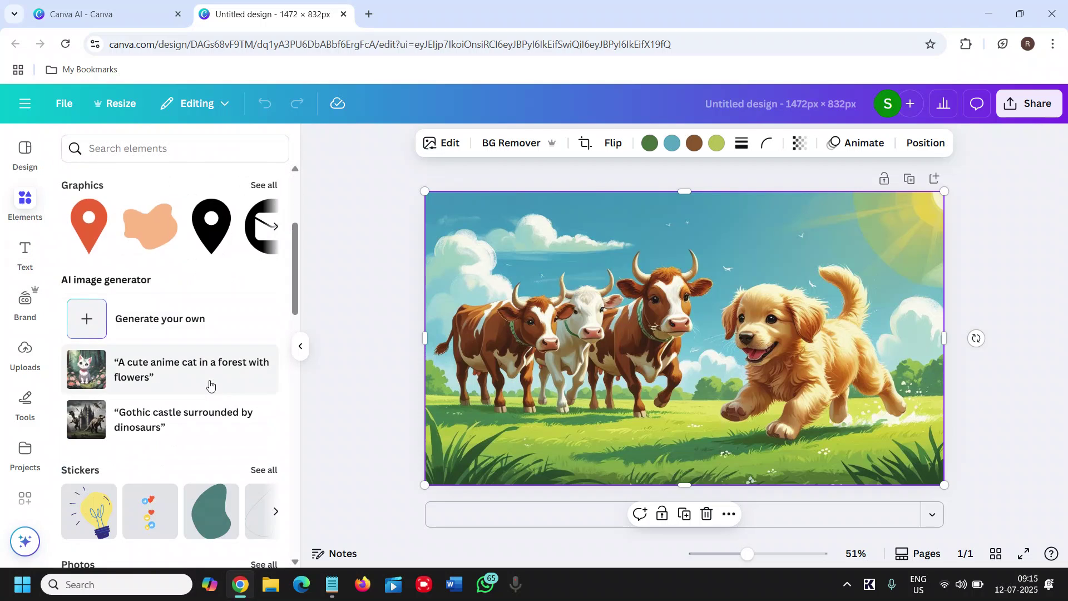
pyautogui.scroll(-3, 210, 384)
pyautogui.scroll(8, 207, 377)
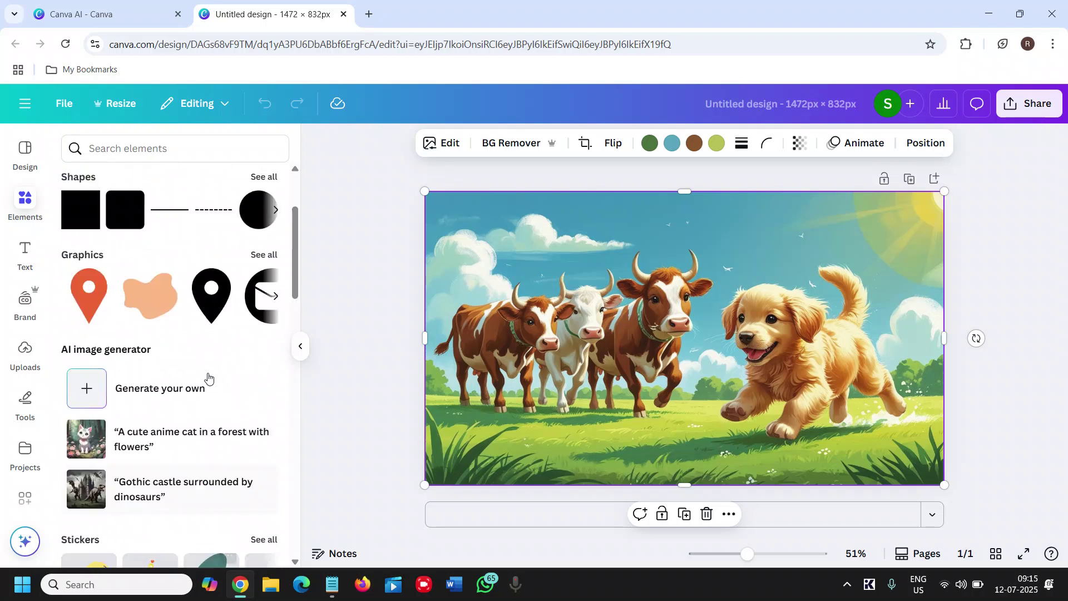
pyautogui.scroll(-10, 145, 390)
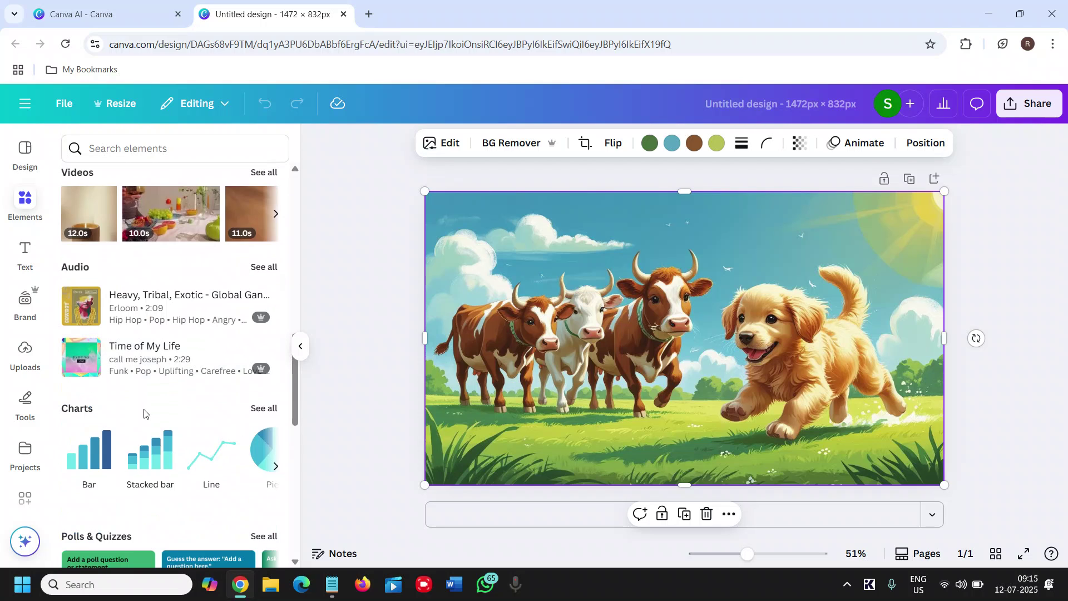
pyautogui.scroll(3, 147, 423)
# Open the Audio library from the left sidebar, then close the Untitled design tab
pyautogui.scroll(-8, 159, 398)
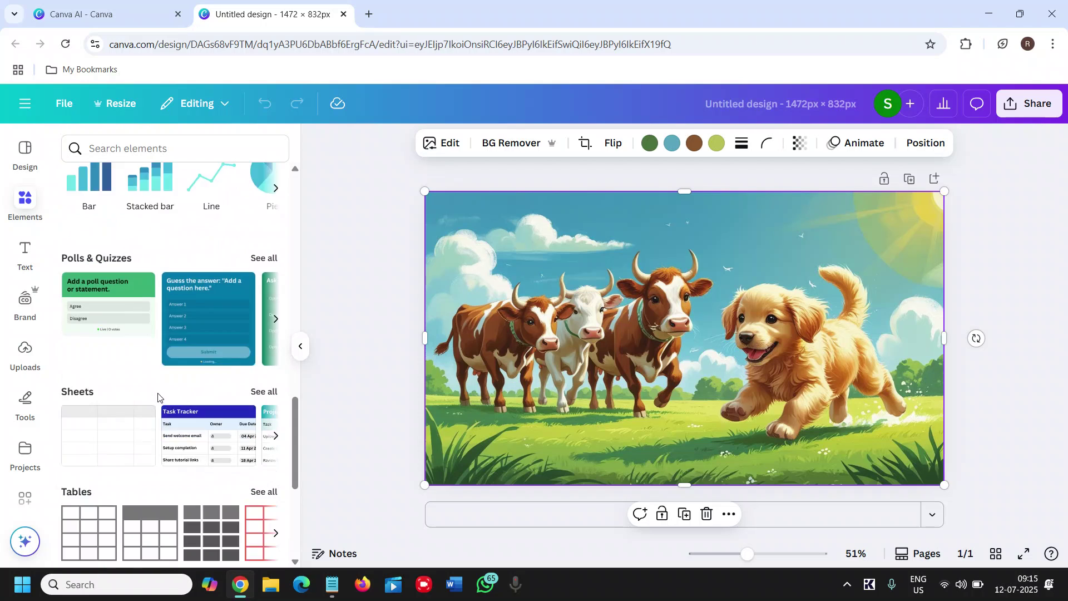
pyautogui.scroll(-3, 149, 384)
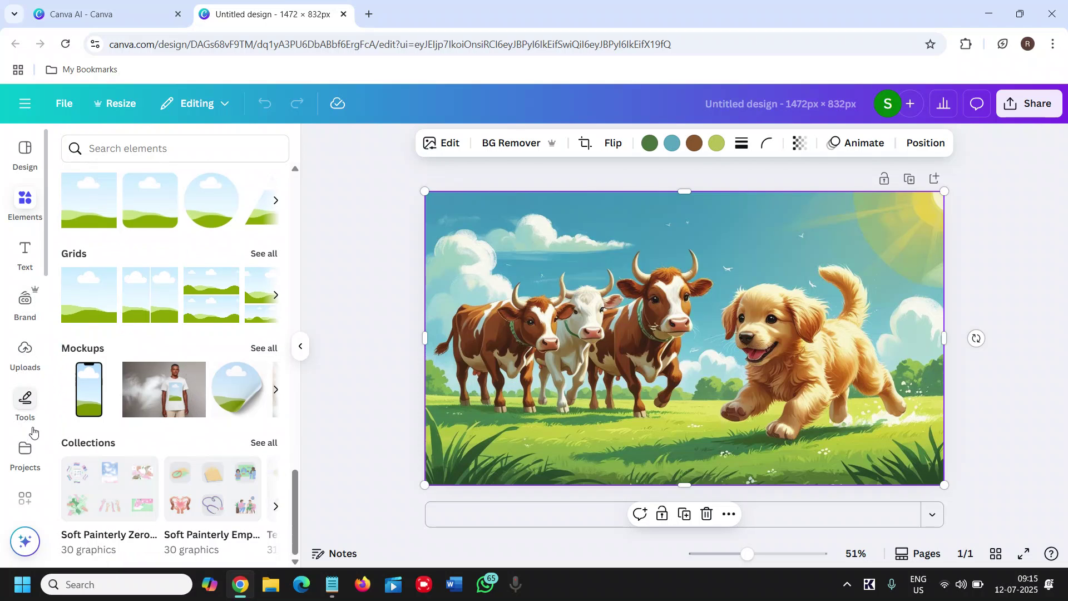
pyautogui.scroll(-3, 34, 430)
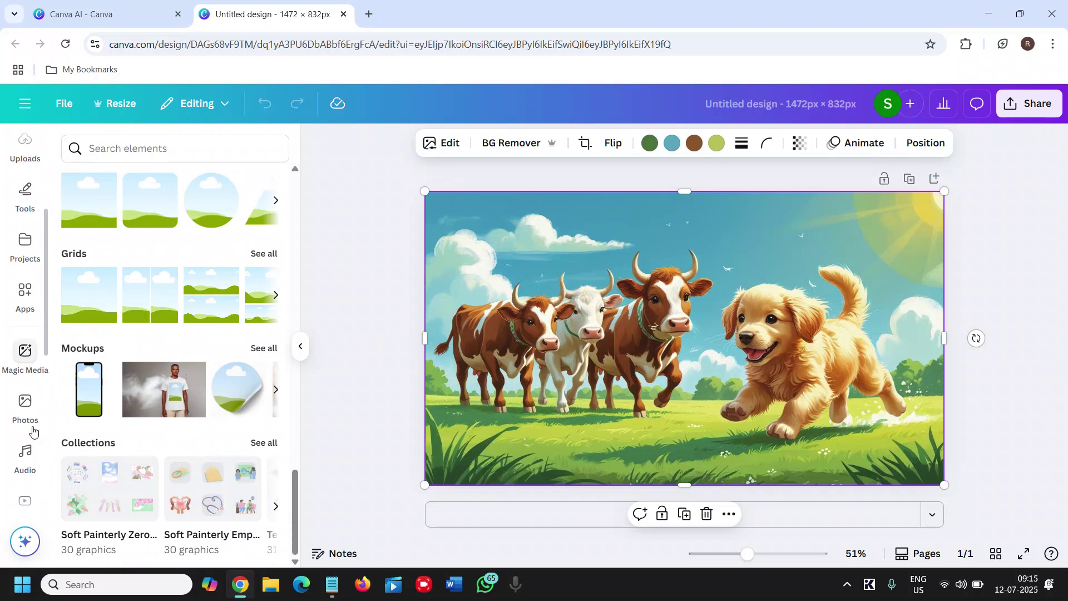
pyautogui.click(25, 455)
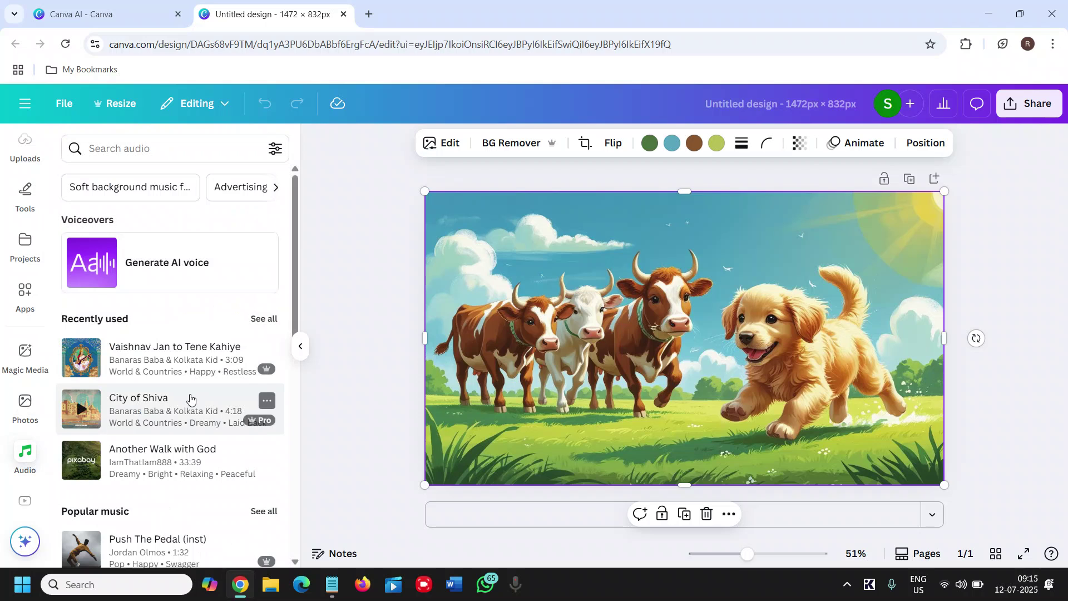
pyautogui.click(345, 16)
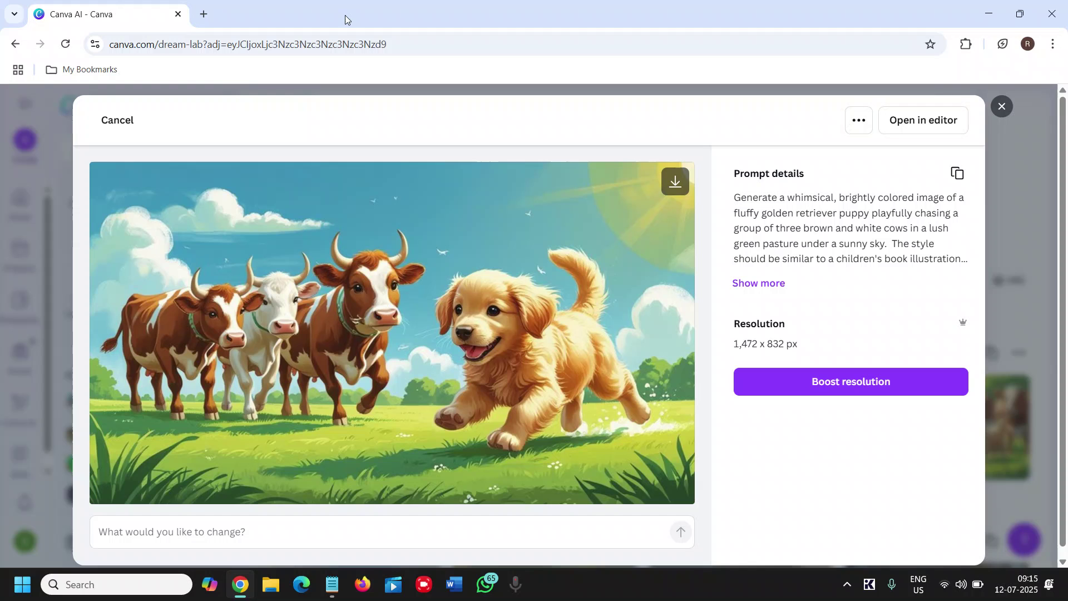
# Close the image-details view and start a fresh Canva AI chat
pyautogui.click(1005, 109)
pyautogui.click(573, 129)
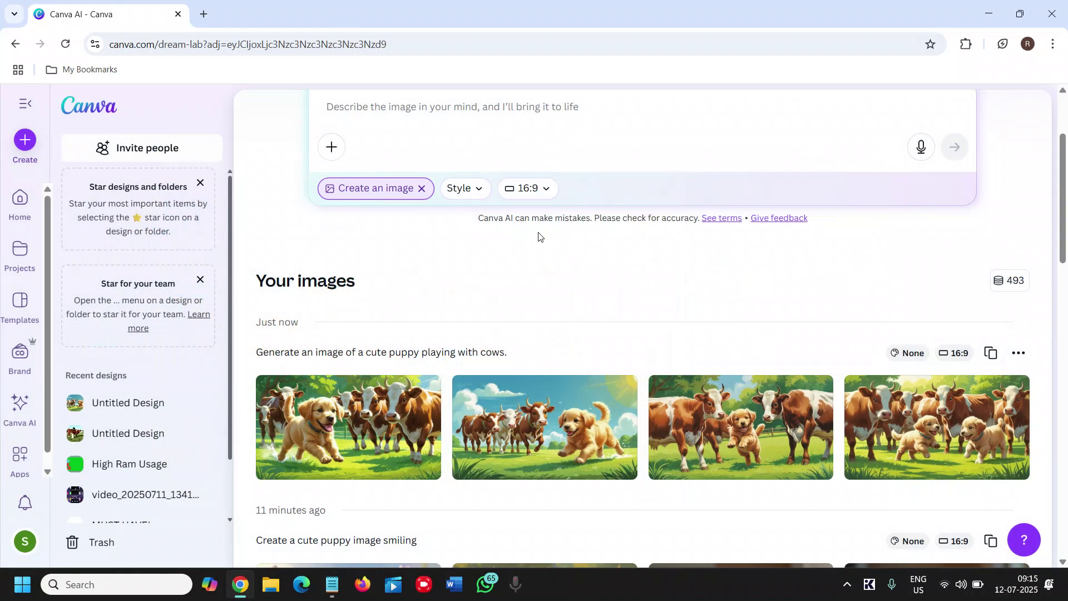
pyautogui.scroll(3, 782, 286)
pyautogui.click(725, 192)
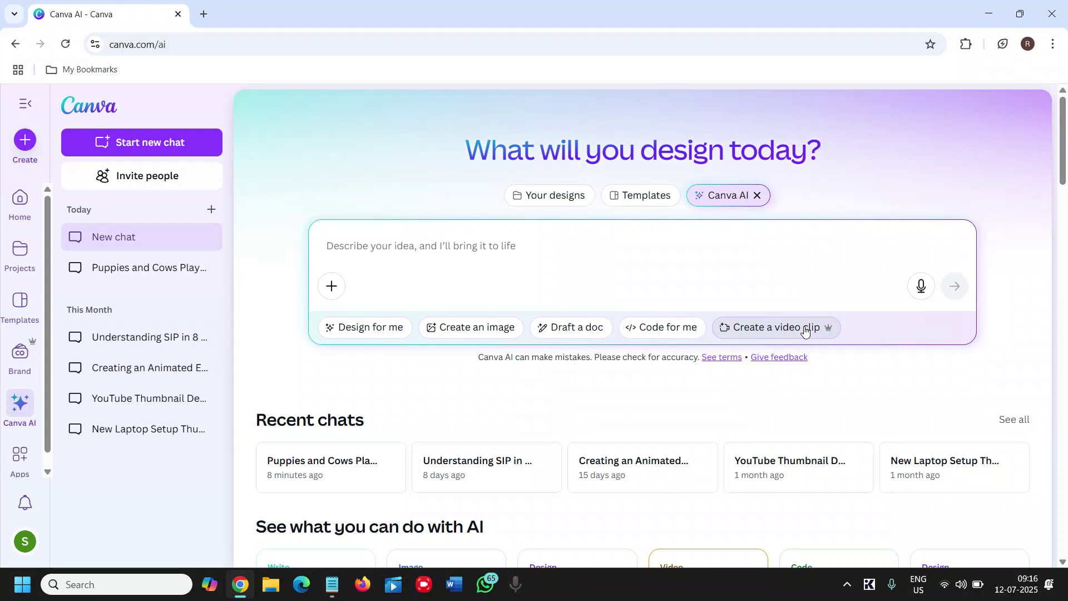
pyautogui.scroll(-4, 269, 382)
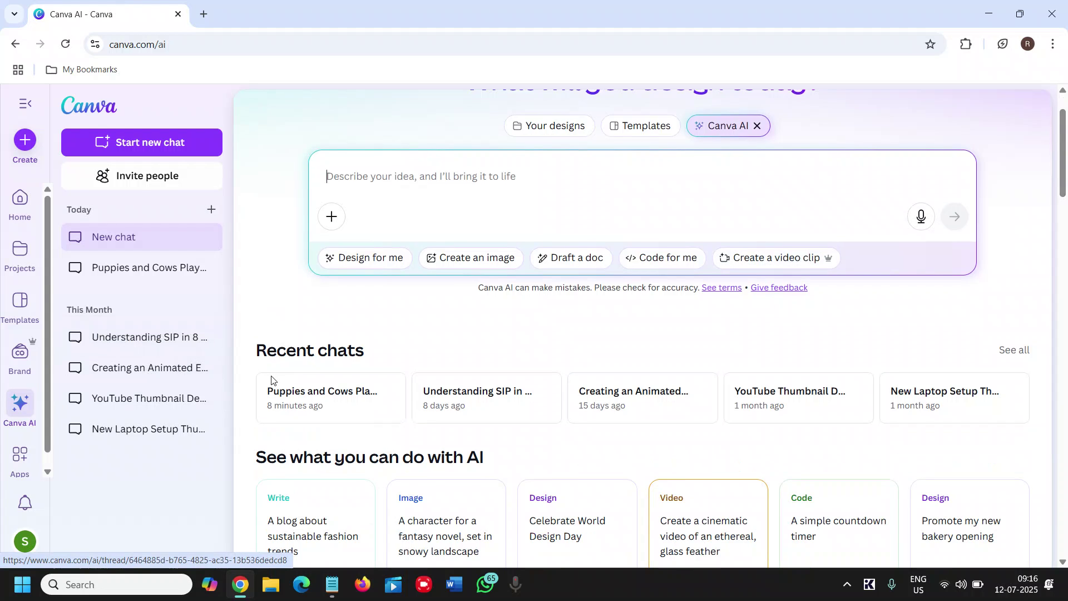
pyautogui.scroll(4, 623, 359)
# Choose 'Create a video clip' for the new Canva AI chat
pyautogui.click(789, 329)
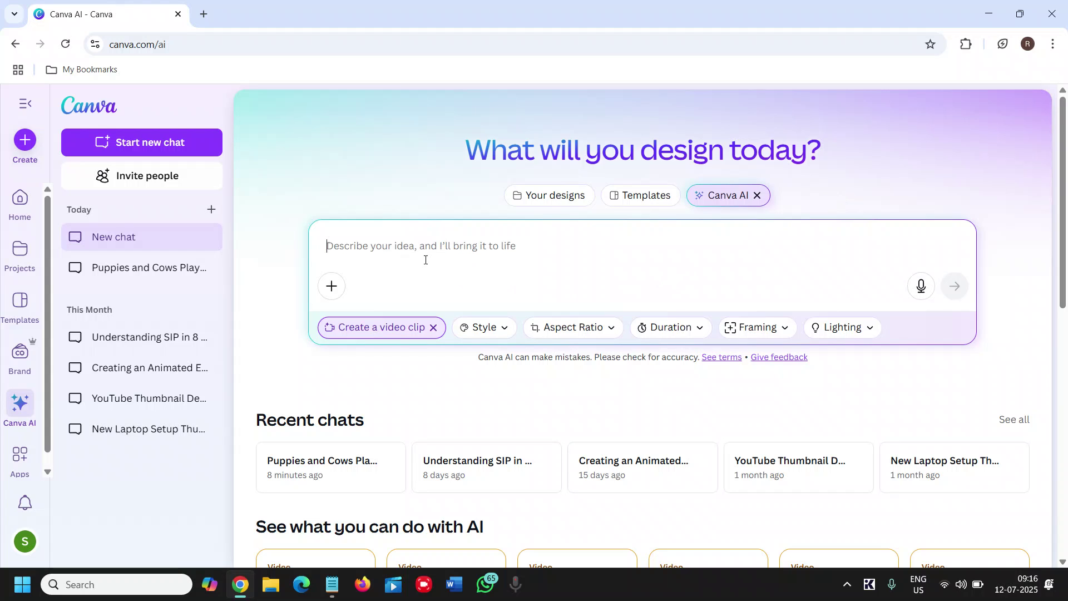
pyautogui.click(678, 330)
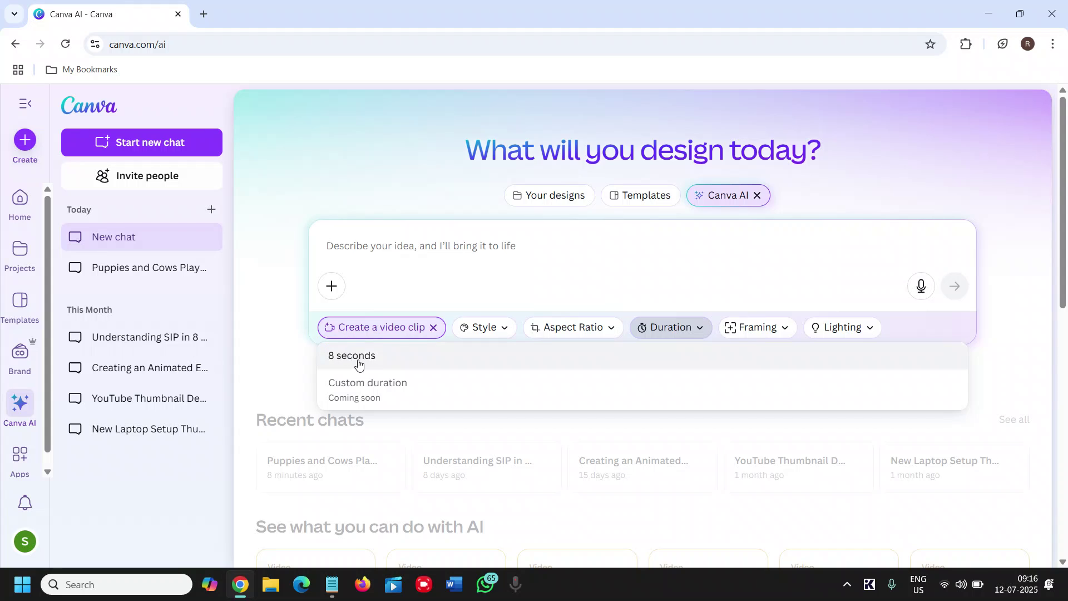
pyautogui.click(593, 332)
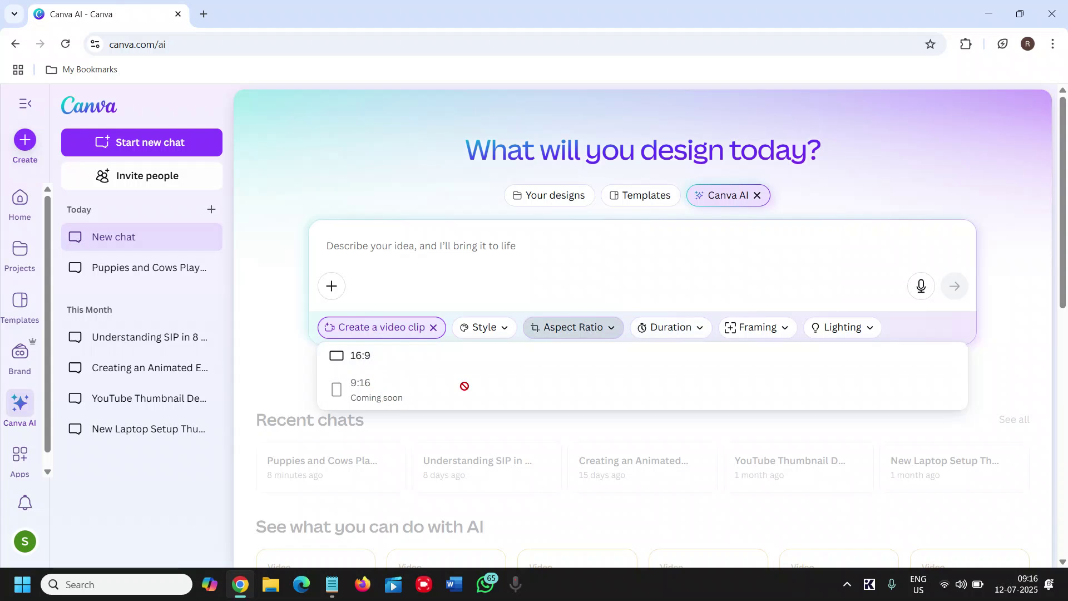
pyautogui.click(654, 327)
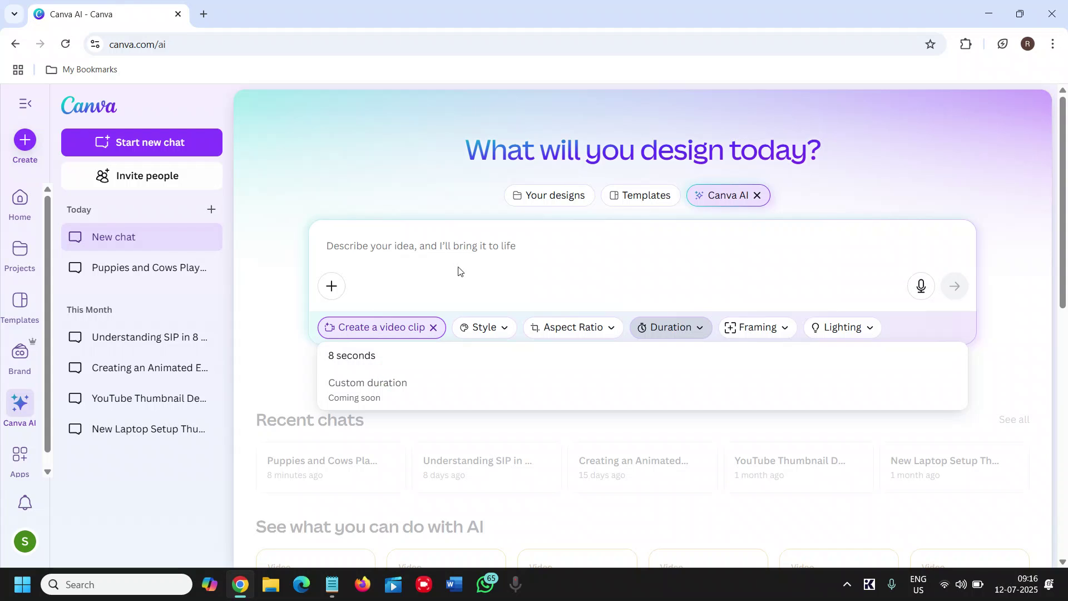
pyautogui.click(472, 245)
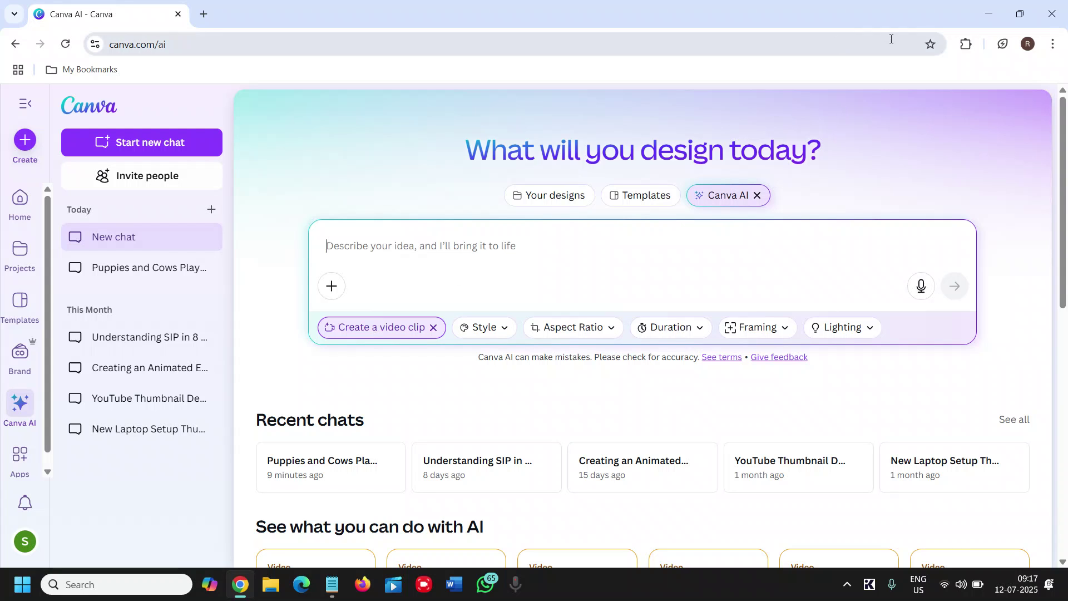
# Minimize the Chrome window to reveal the Windows desktop
pyautogui.click(994, 15)
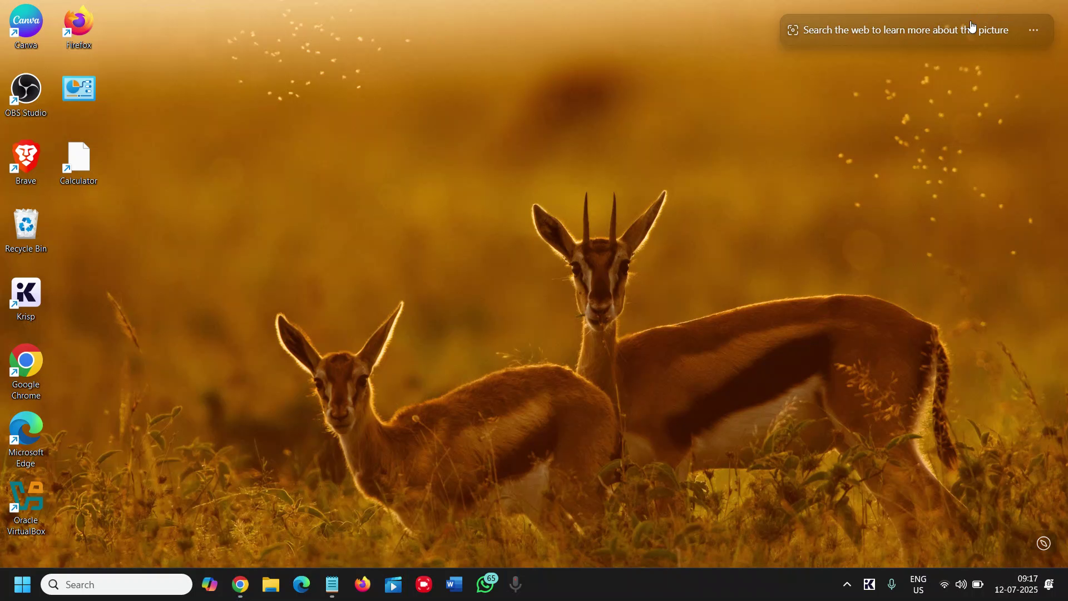